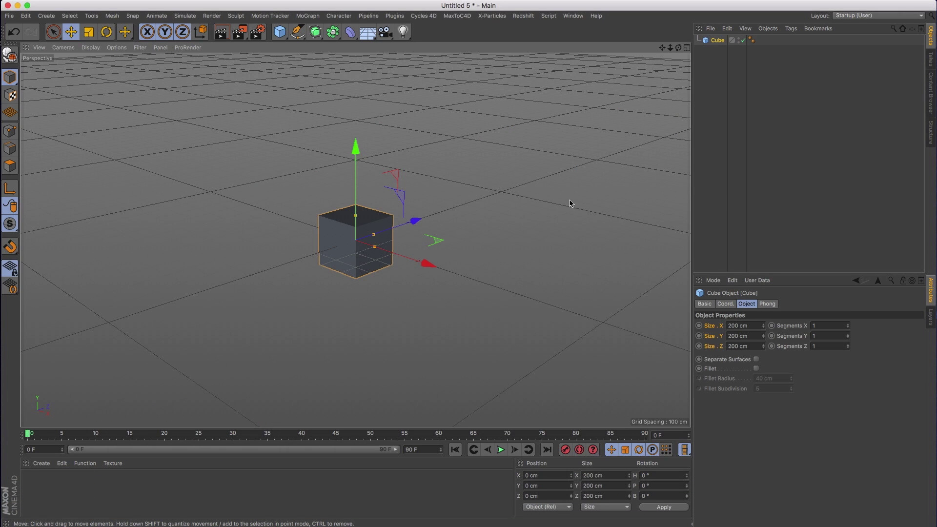
Add a MoGraph Cloner and make the cube its child
click(307, 16)
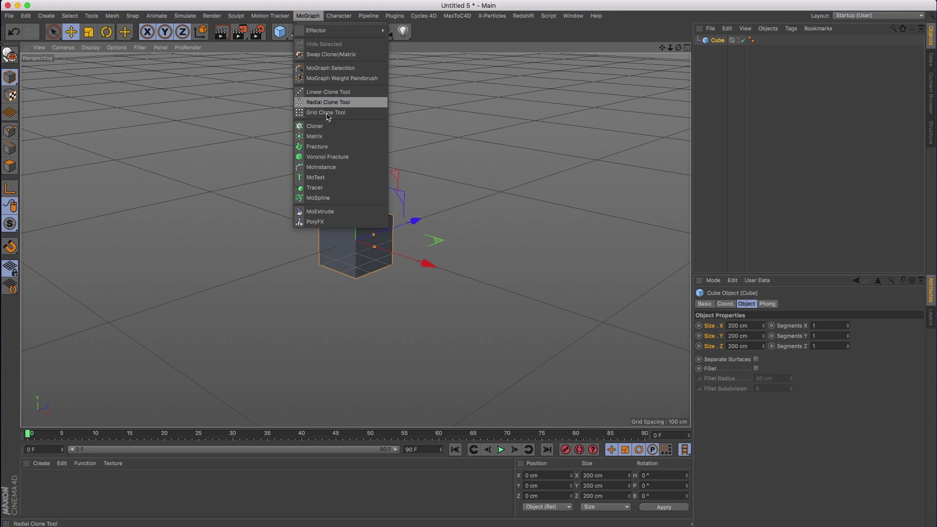
click(317, 103)
drag(717, 43, 719, 42)
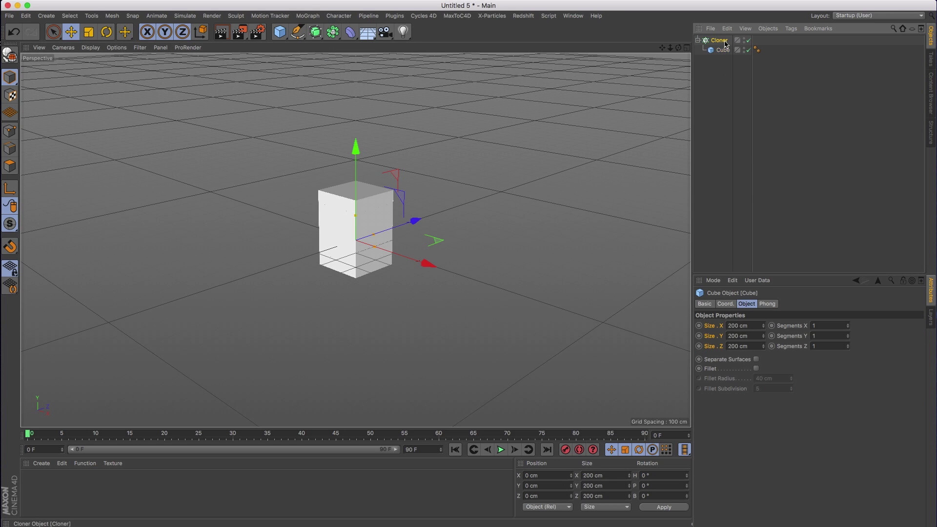
Set the cloner to Grid Array with counts 20/20/20 and Render Instances on
click(748, 329)
click(746, 346)
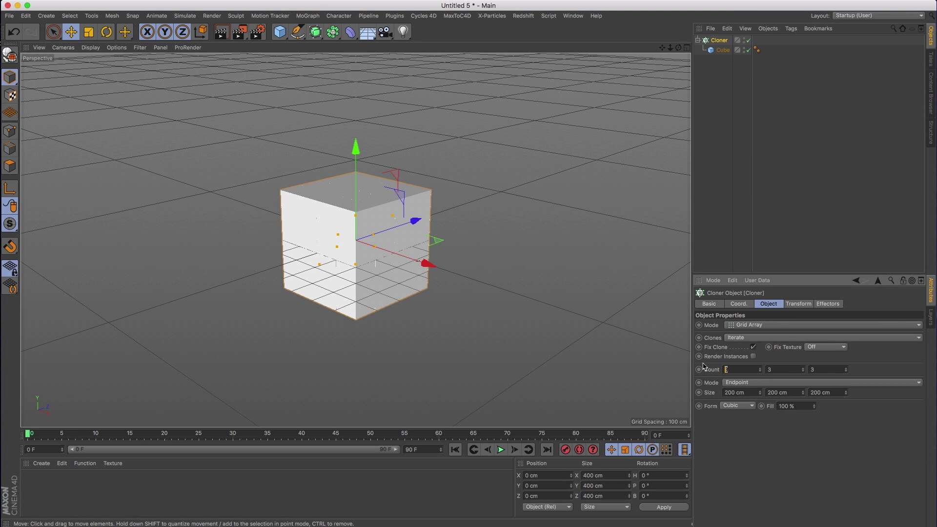
key(Return)
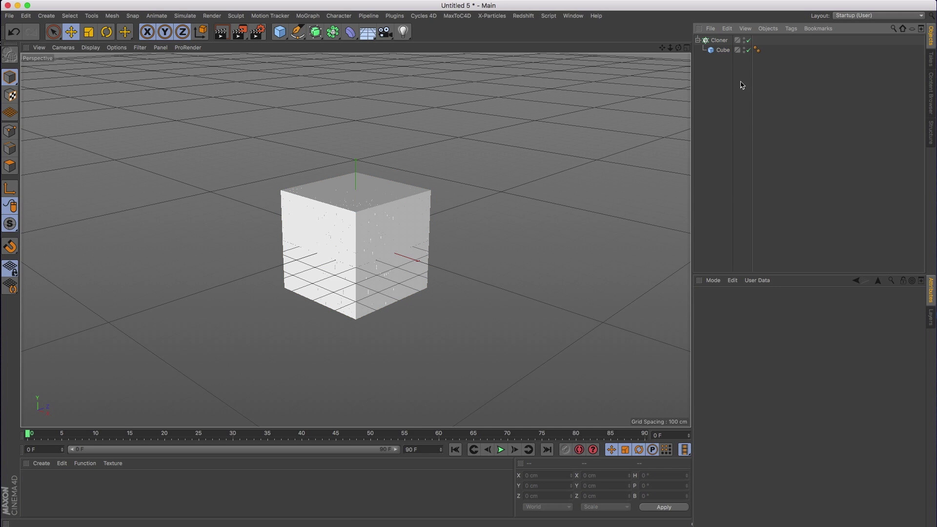
click(720, 41)
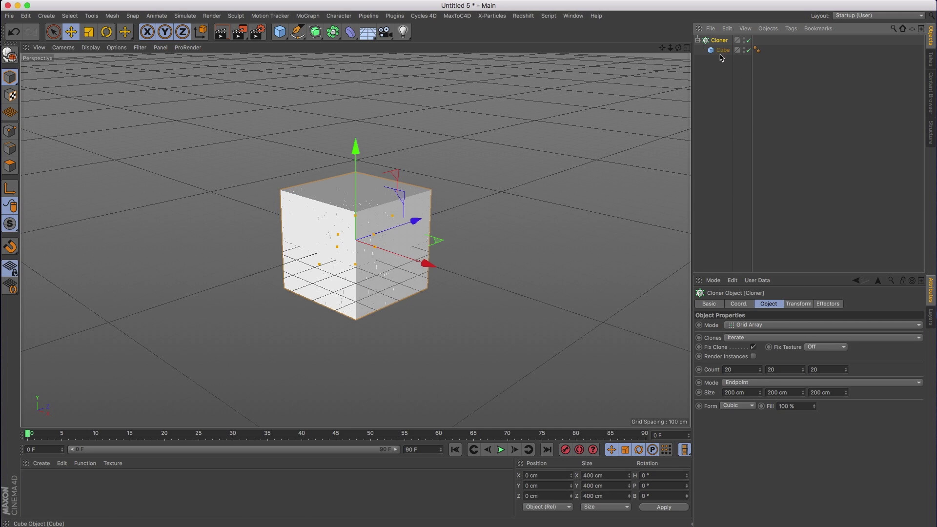
click(753, 357)
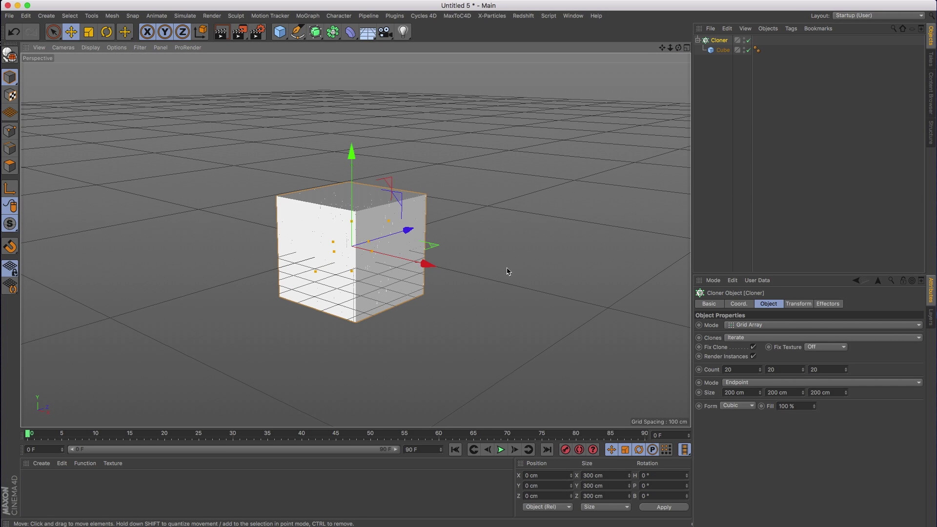
click(743, 72)
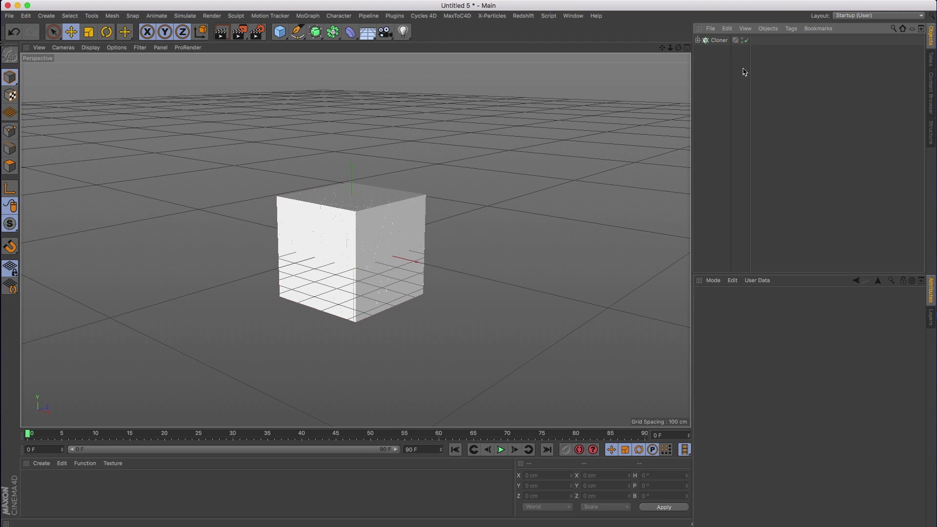
Make the MoText read WB and give it a heavy bold font
drag(749, 74, 778, 78)
key(r)
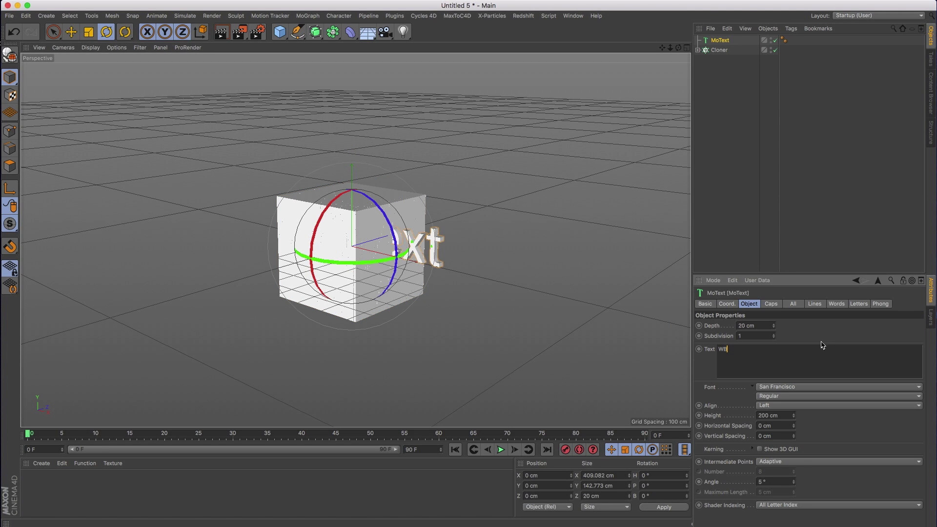
click(783, 387)
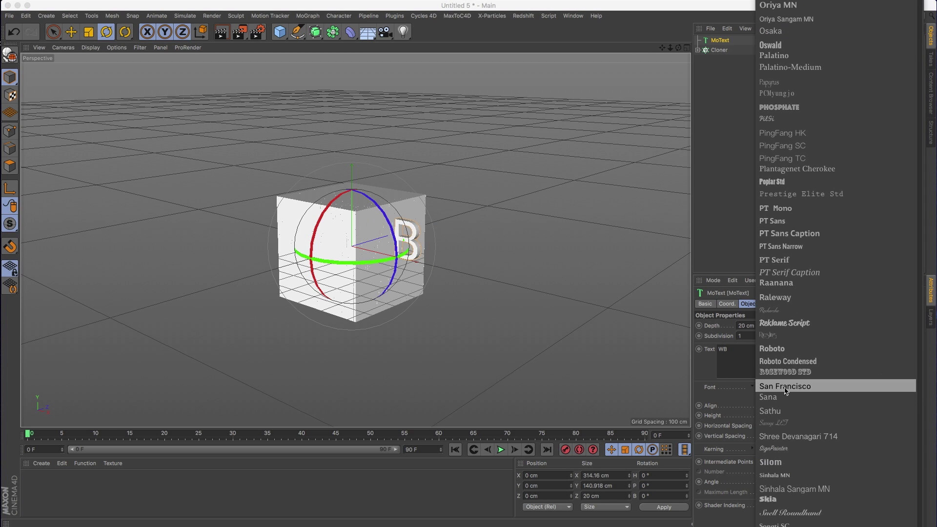
click(785, 387)
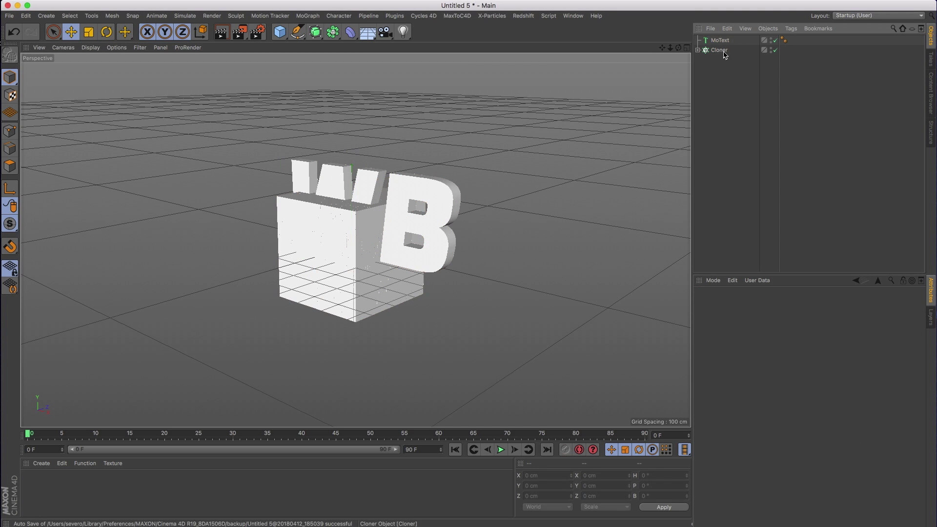
Set the cloner's Form to Object using the WB MoText, checking it by toggling the text's visibility
click(720, 51)
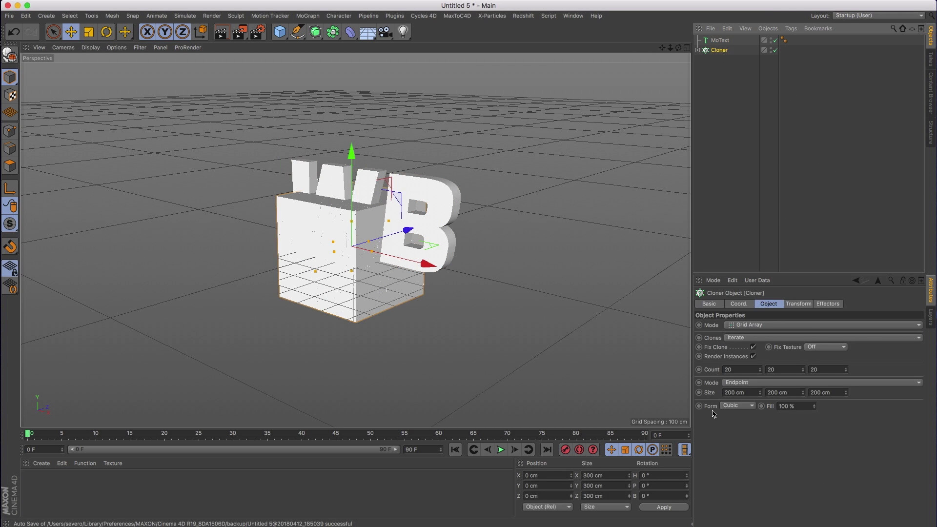
click(742, 407)
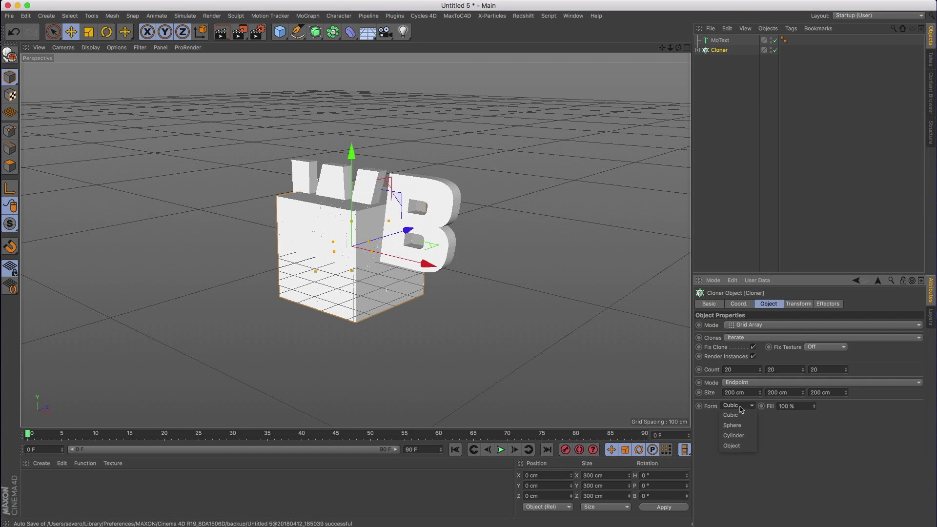
click(746, 448)
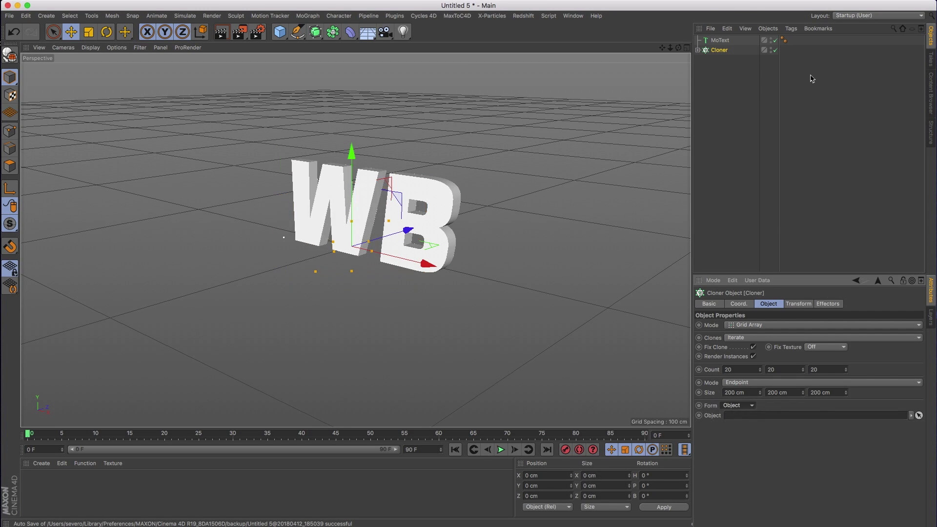
drag(721, 41, 744, 417)
click(719, 50)
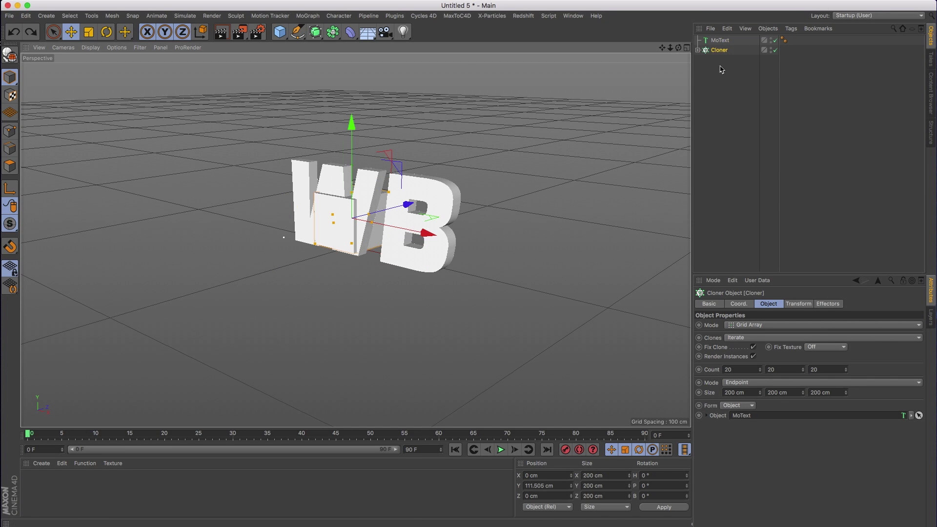
click(771, 39)
click(771, 39)
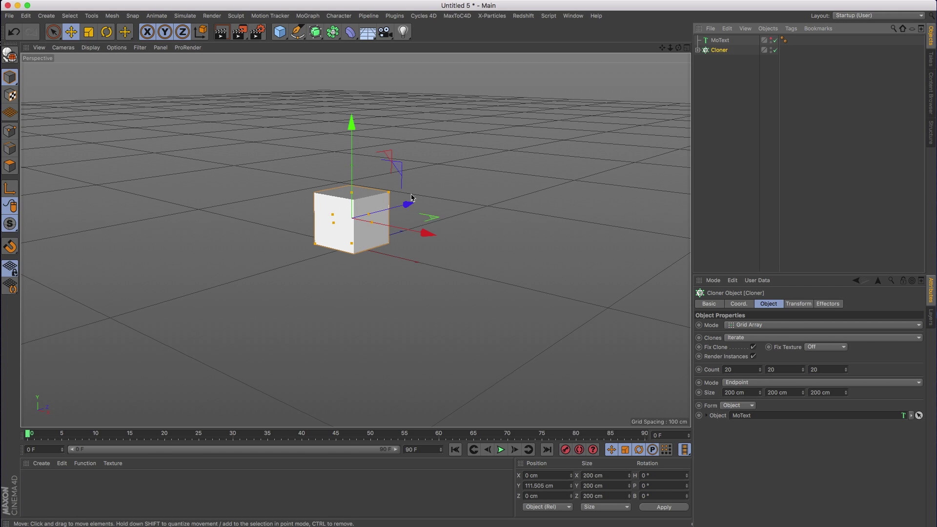
click(771, 39)
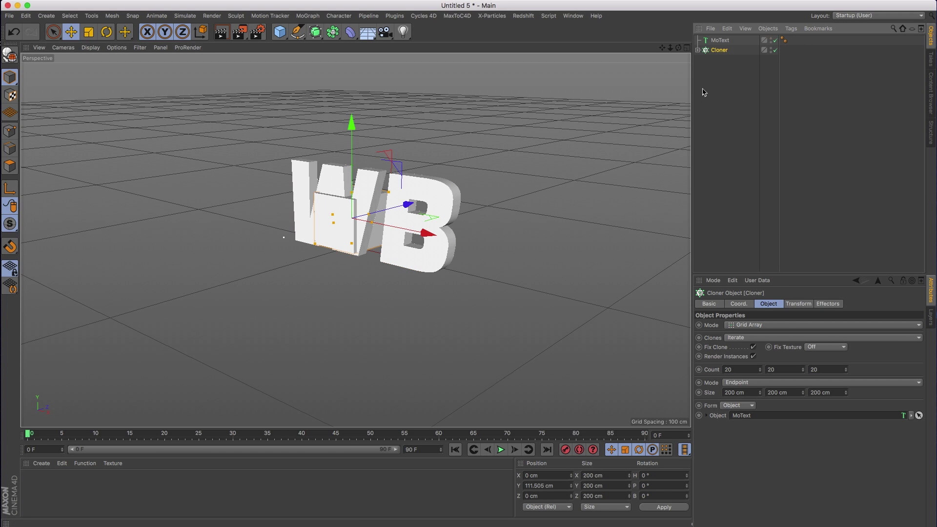
click(722, 41)
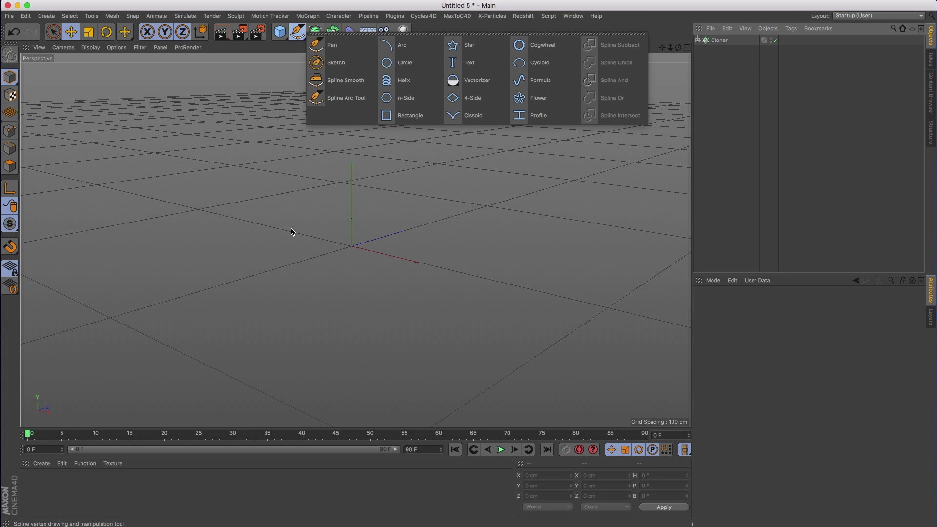
Add a Text spline reading WB in the Square721 Blk Italic font
click(292, 228)
click(297, 37)
click(461, 64)
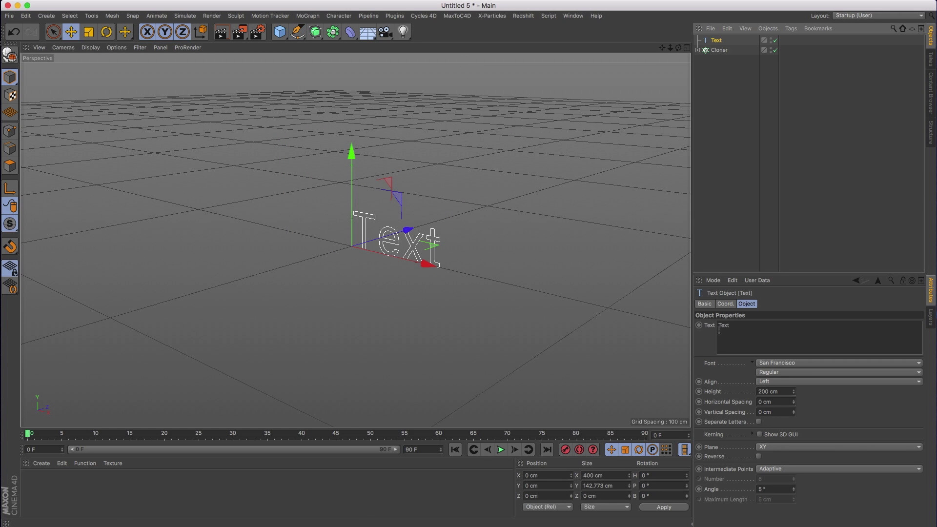
double_click(735, 328)
text(WB)
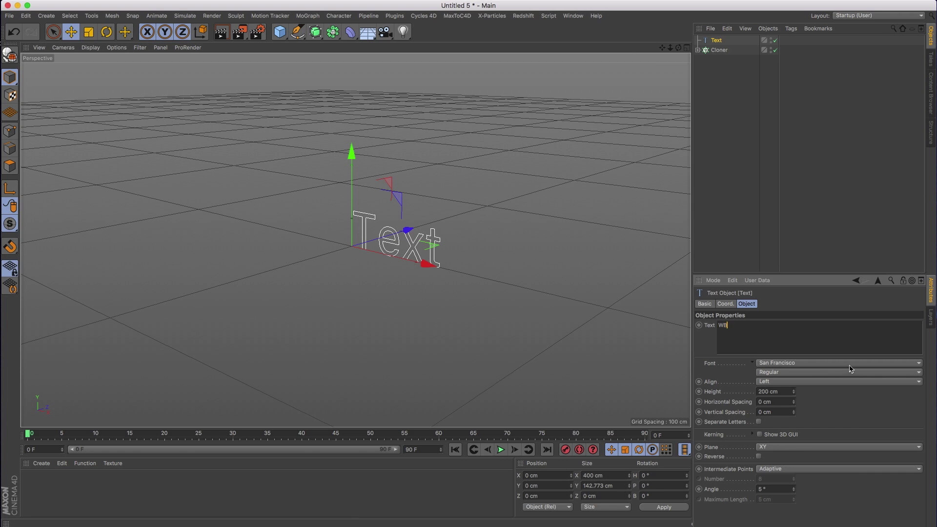
click(863, 364)
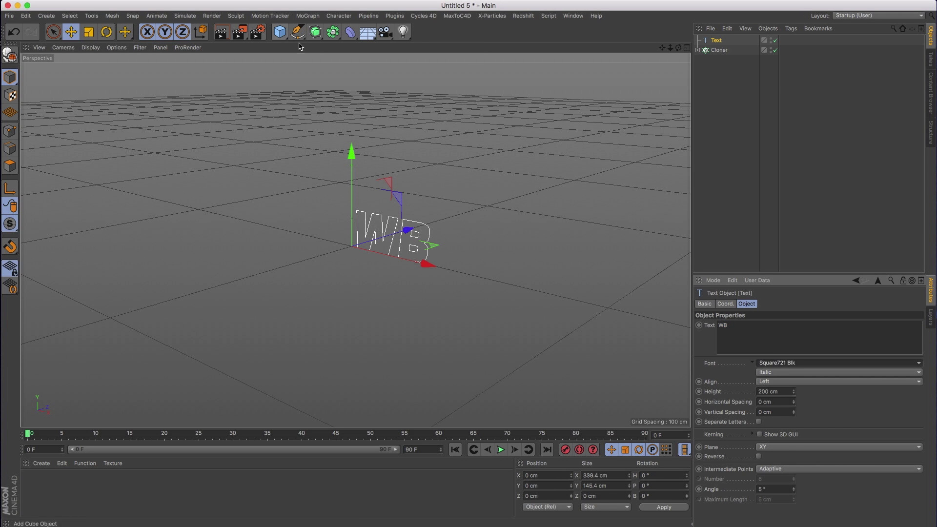
Extrude the WB text spline into solid 3D letters
click(315, 32)
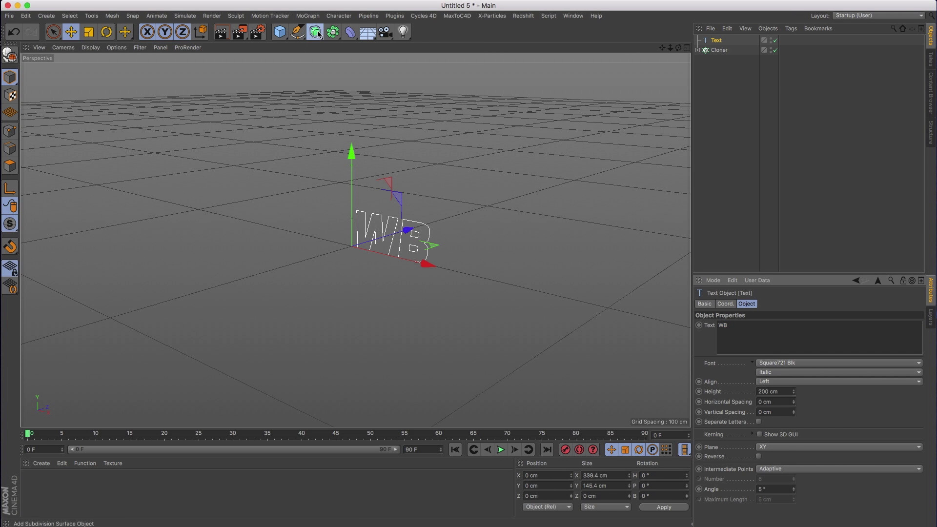
alt+click(425, 48)
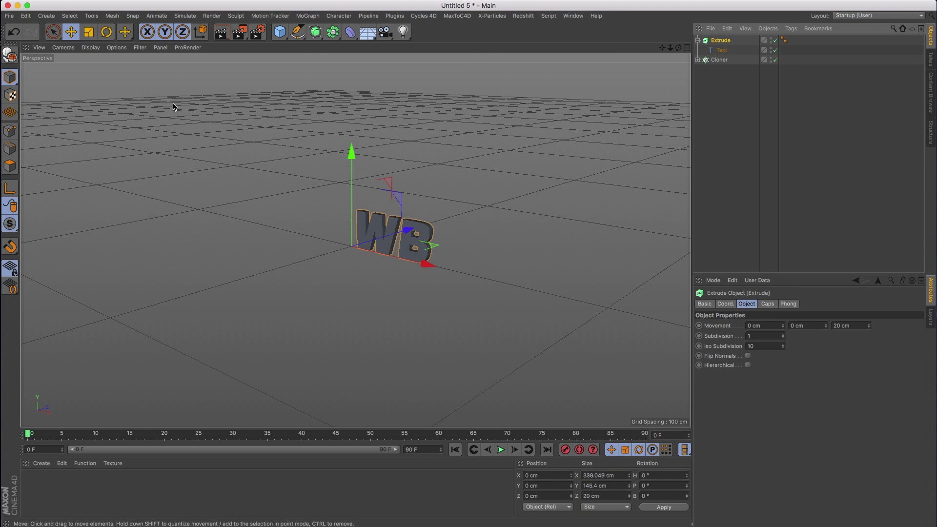
click(88, 32)
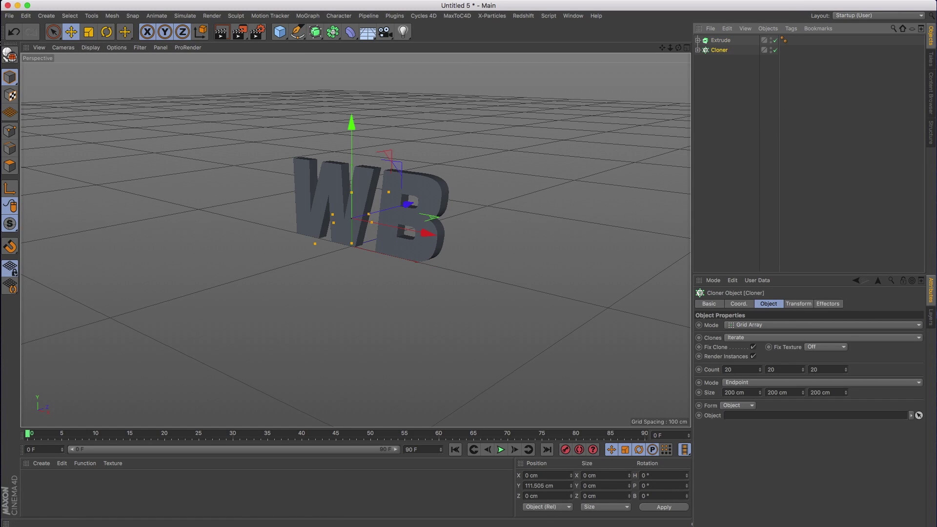
Use the Extrude as the cloner's shape object and resize the cloned cube to 20 cm
drag(726, 41, 760, 415)
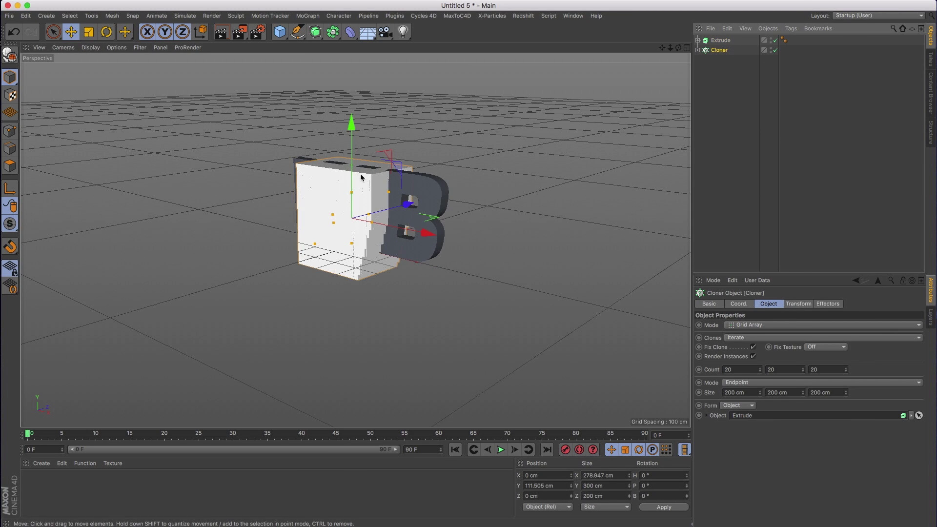
click(698, 51)
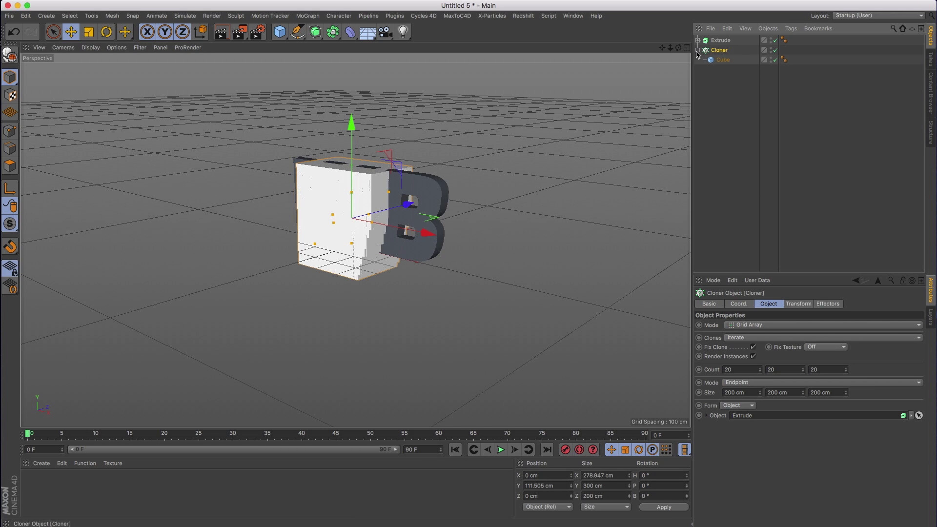
click(723, 59)
click(737, 326)
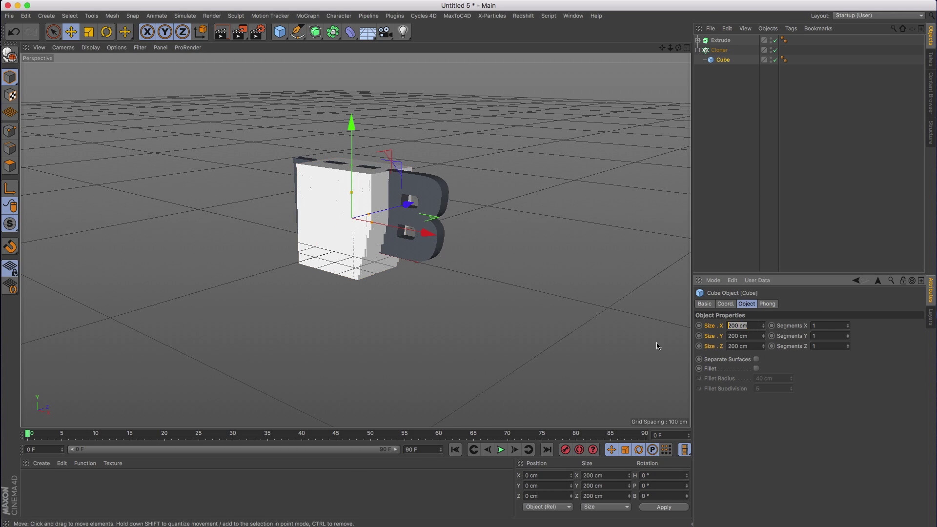
text(20)
key(Return)
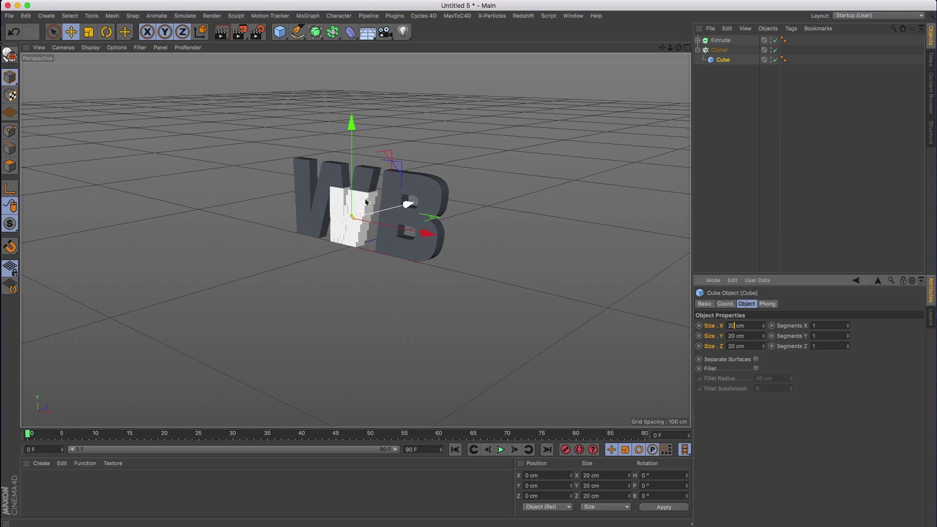
click(719, 50)
Stretch the clone grid over the WB letters and orbit in to face them
drag(372, 223, 439, 245)
drag(351, 193, 352, 167)
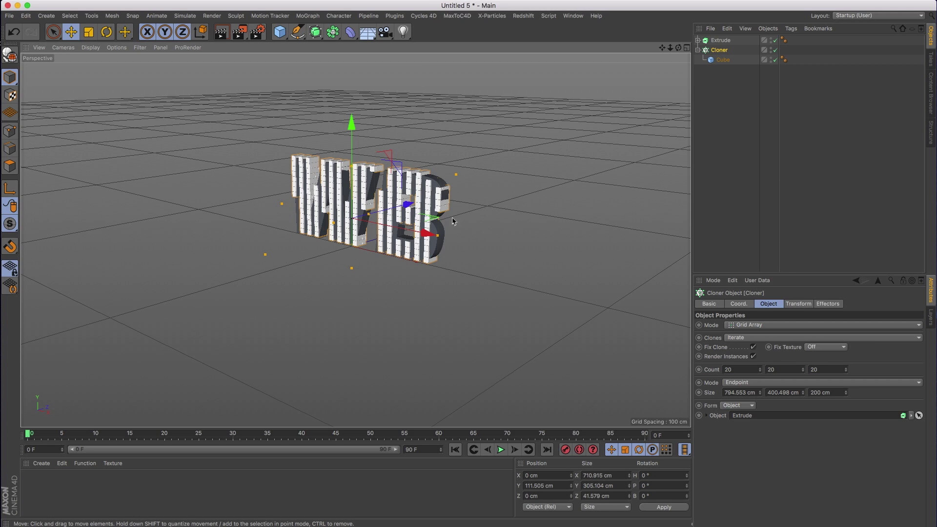
alt+drag(361, 267, 430, 250)
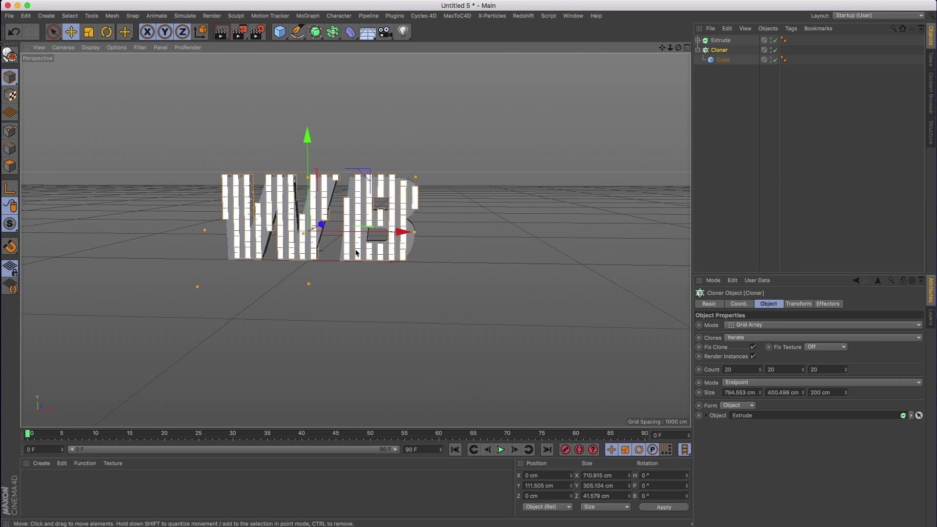
alt+middle_drag(356, 251, 442, 271)
alt+right_drag(387, 258, 488, 256)
mouse_move(427, 258)
alt+mouse_down()
mouse_move(427, 250)
mouse_move(463, 268)
alt+mouse_up()
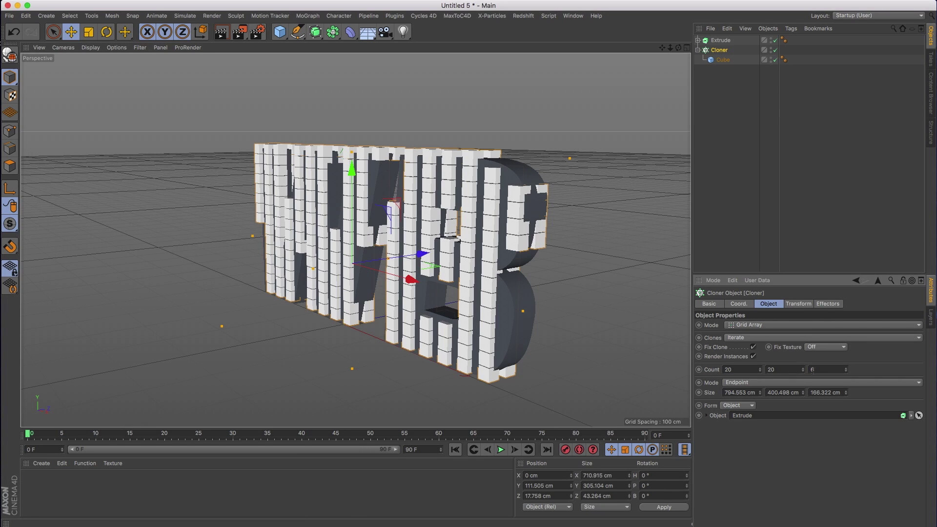
Set the cloner's first count to 30 and view the filled letters at an angle
click(720, 40)
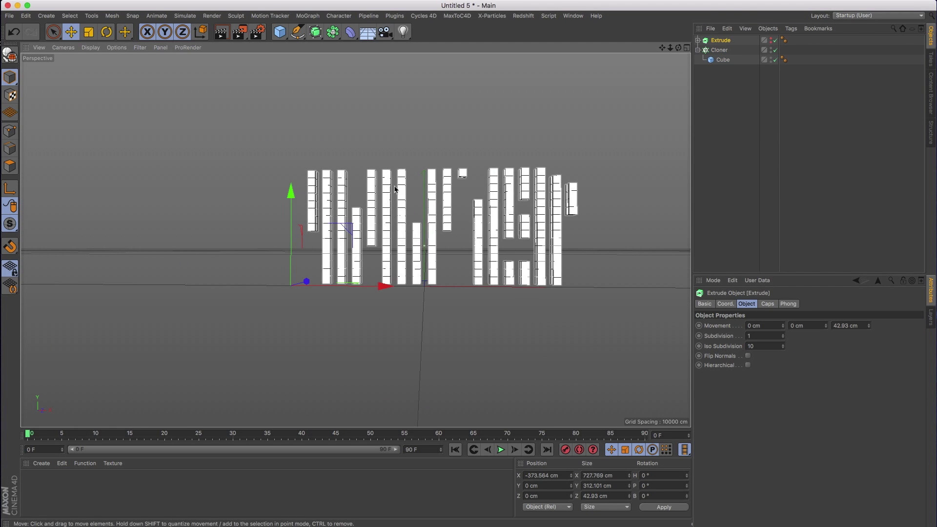
click(385, 213)
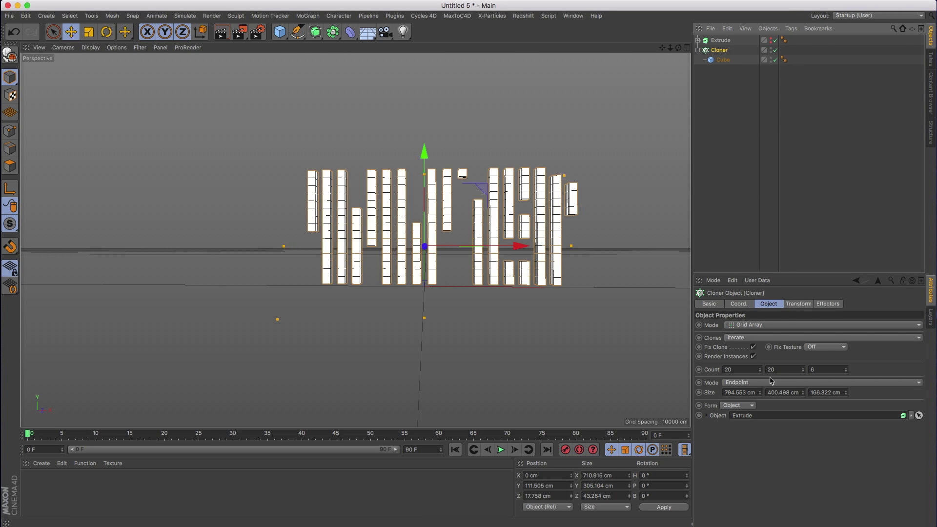
click(757, 369)
text(3)
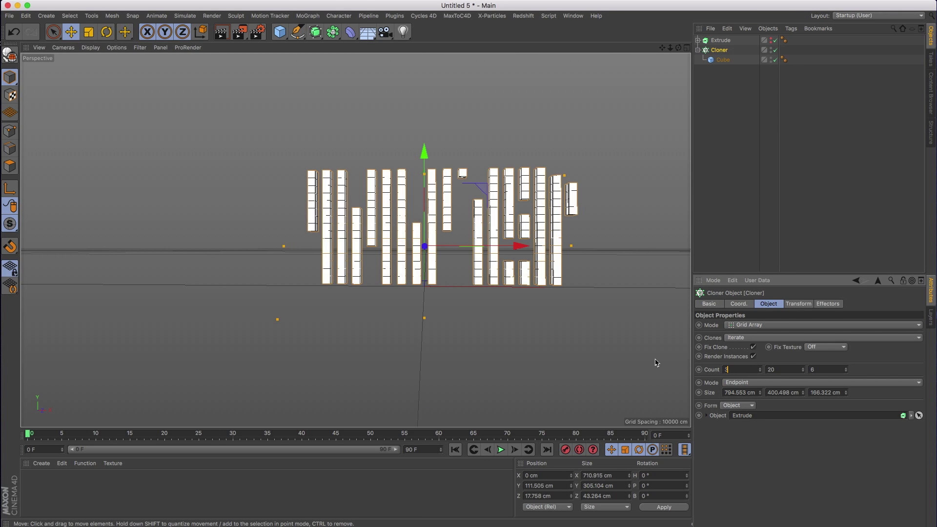
text(0)
key(Return)
alt+drag(475, 188, 420, 223)
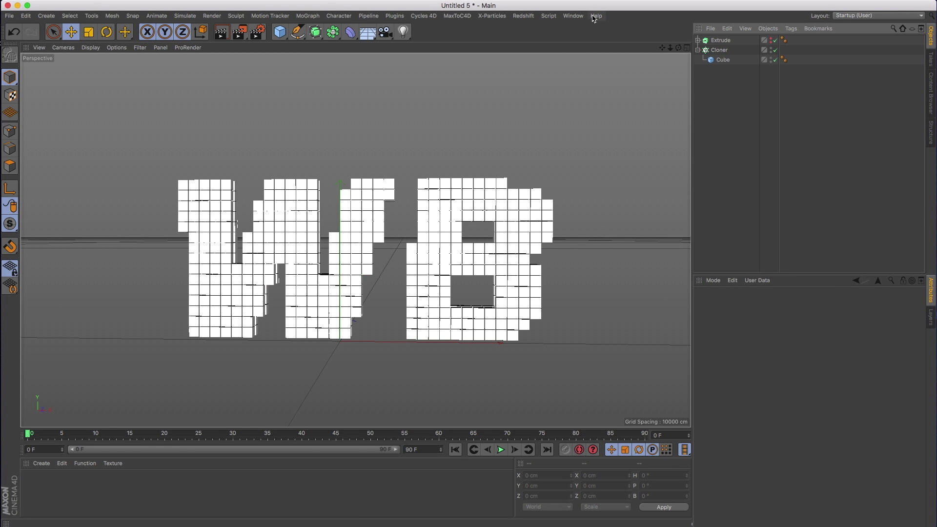
Switch to the volume effector 01 document and collapse the Extrude object's children
click(573, 15)
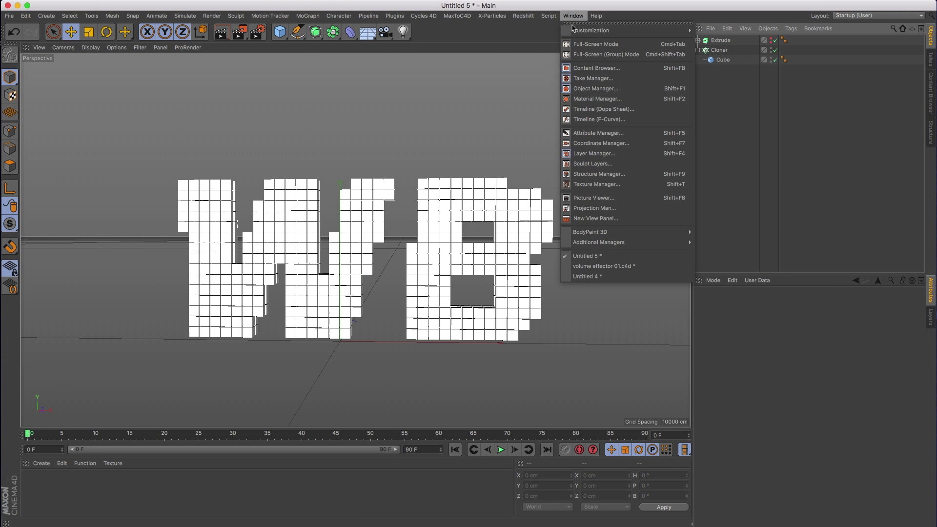
click(603, 266)
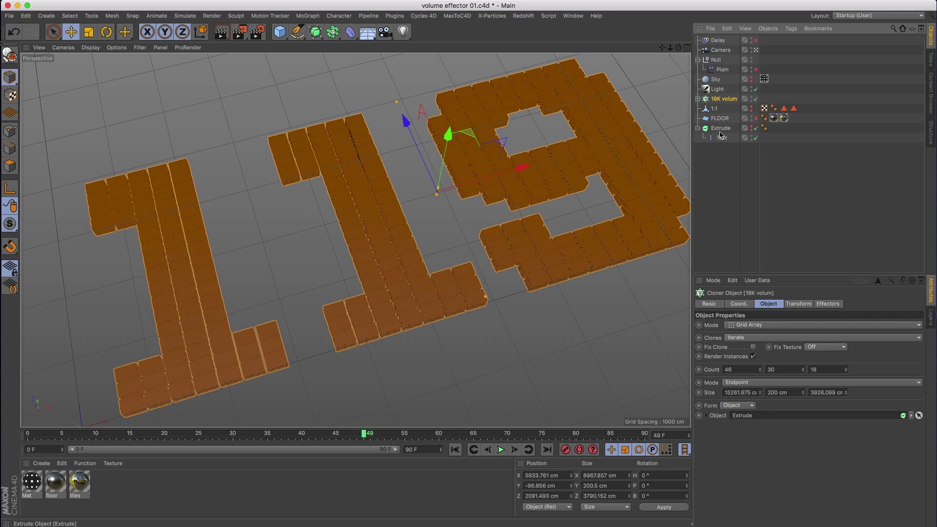
click(698, 128)
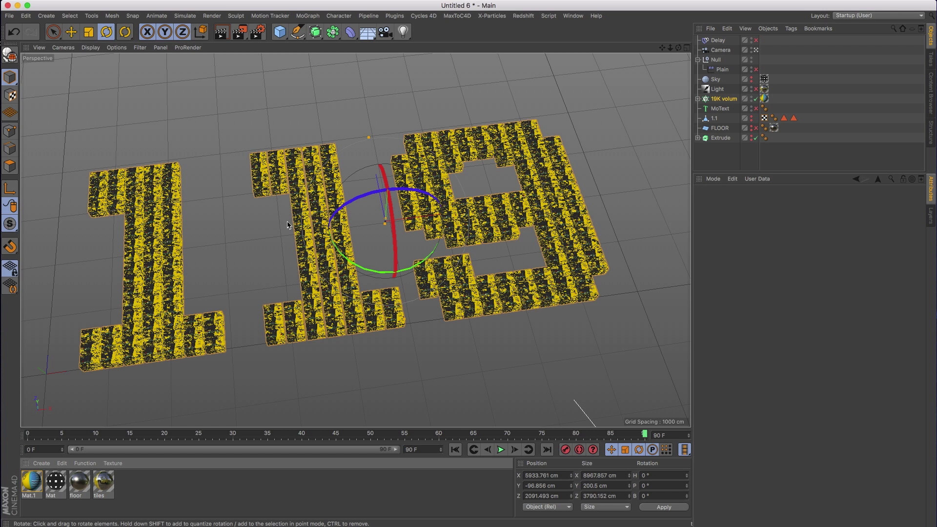
Review Mat.1's Color Multi Shader images, keeping Index Ratio mode, then view the Random effector
click(32, 482)
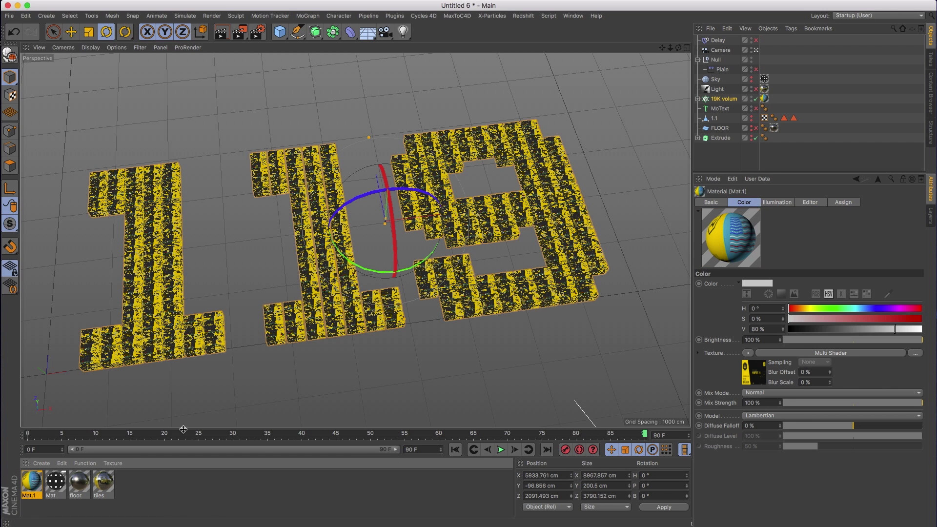
click(747, 353)
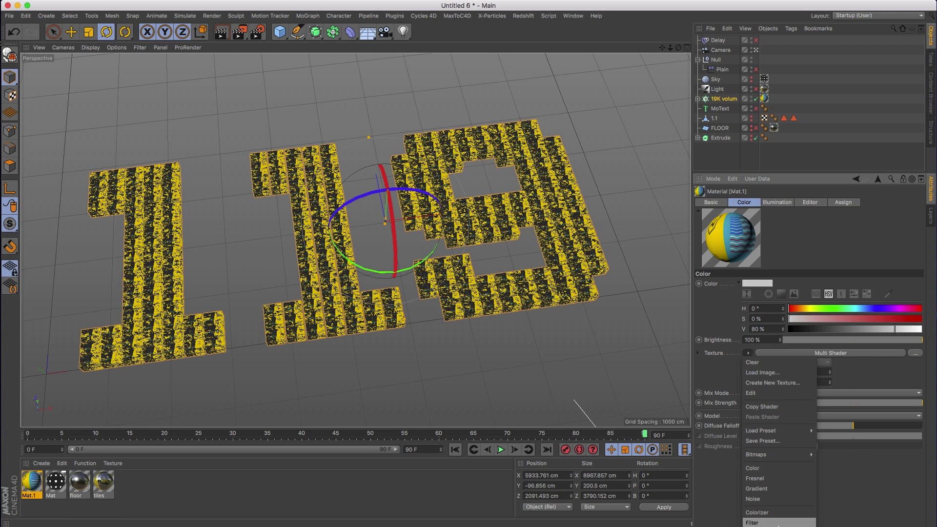
click(698, 377)
click(764, 378)
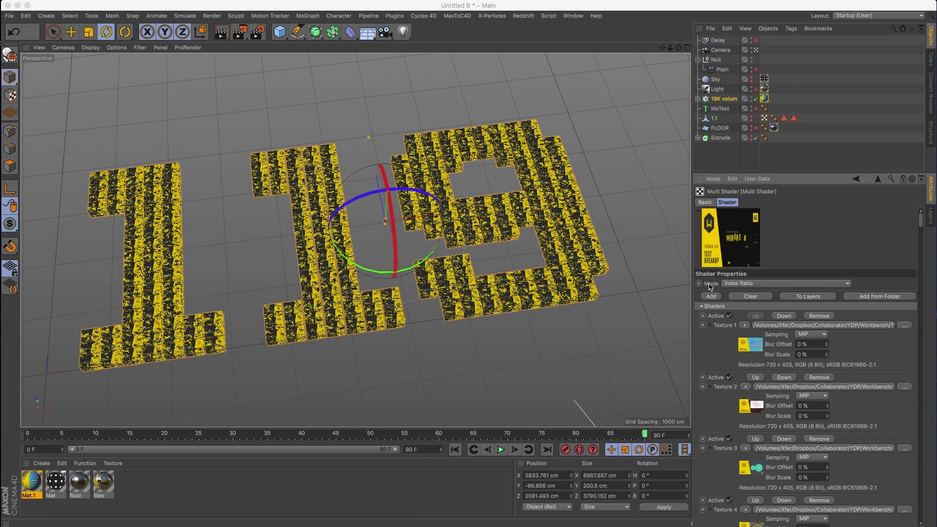
click(765, 284)
click(779, 263)
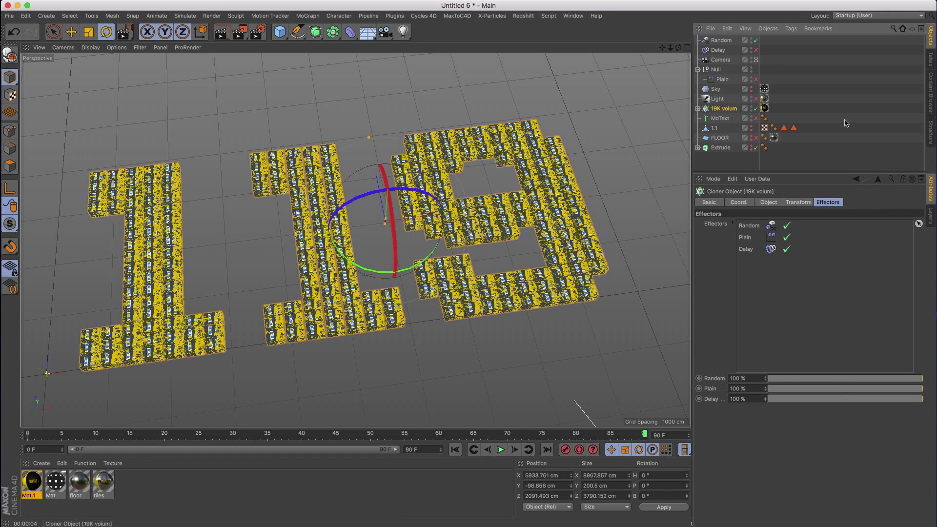
click(721, 40)
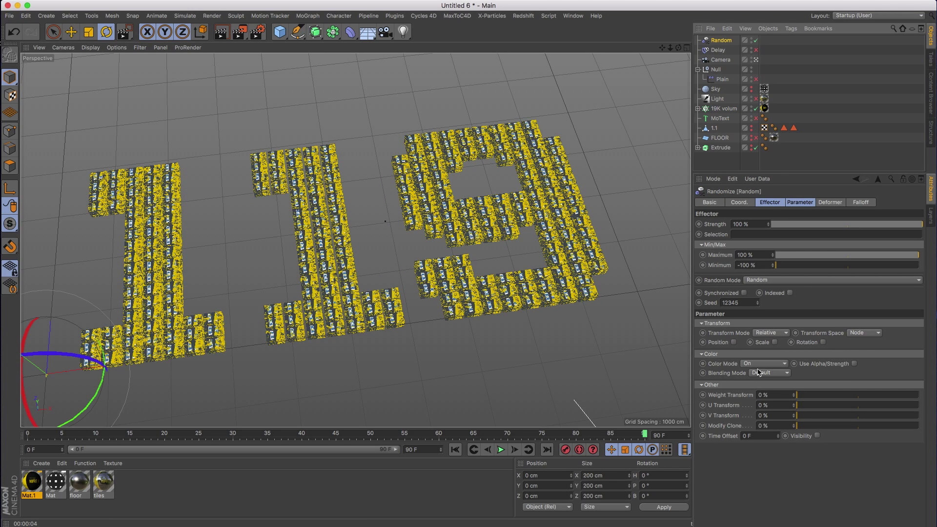
click(723, 109)
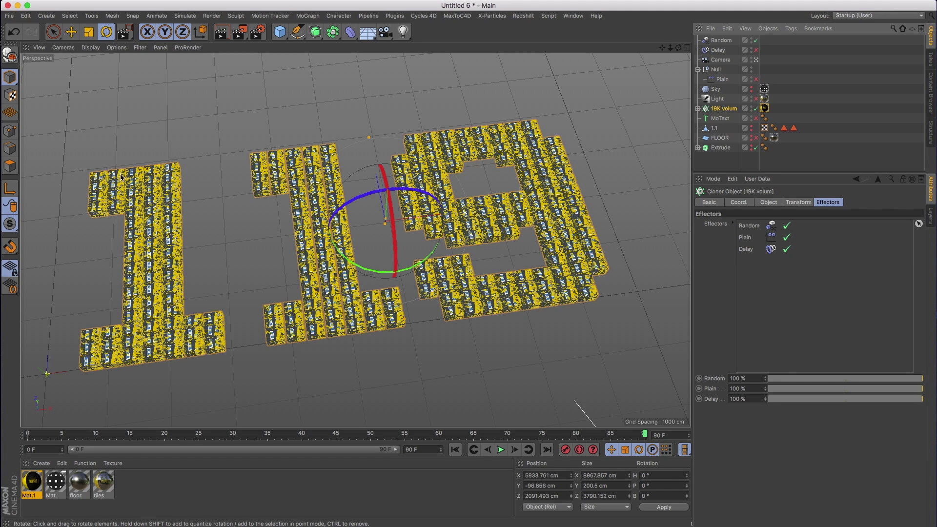
key(super+r)
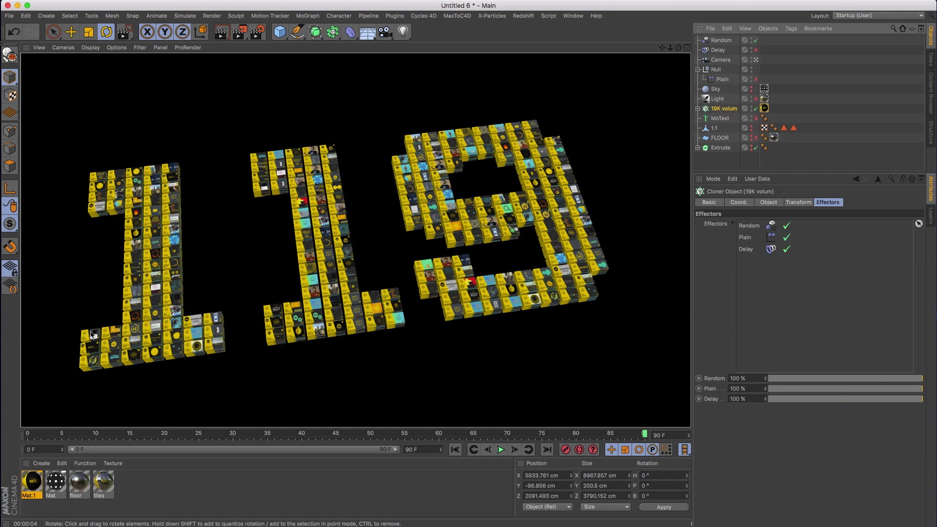
click(84, 167)
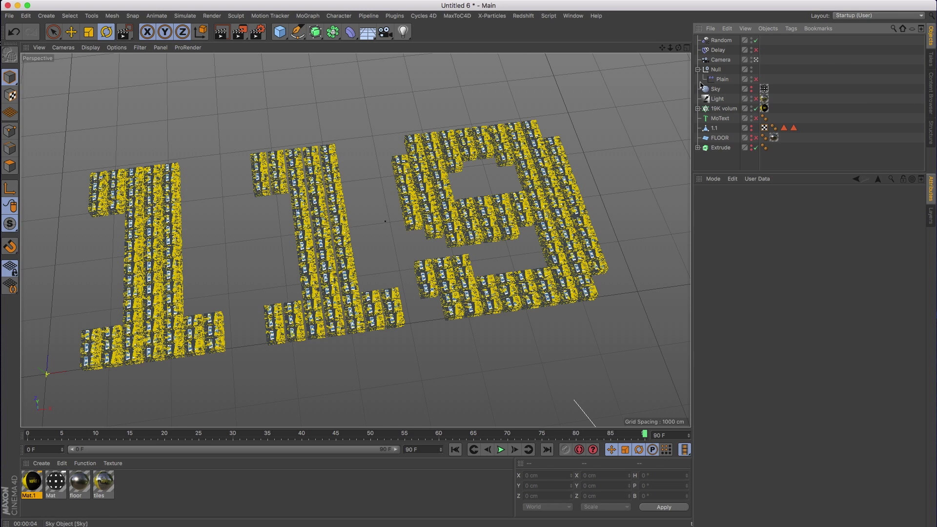
Switch to the volume effector 01 document and render a preview of the clone rows
click(579, 19)
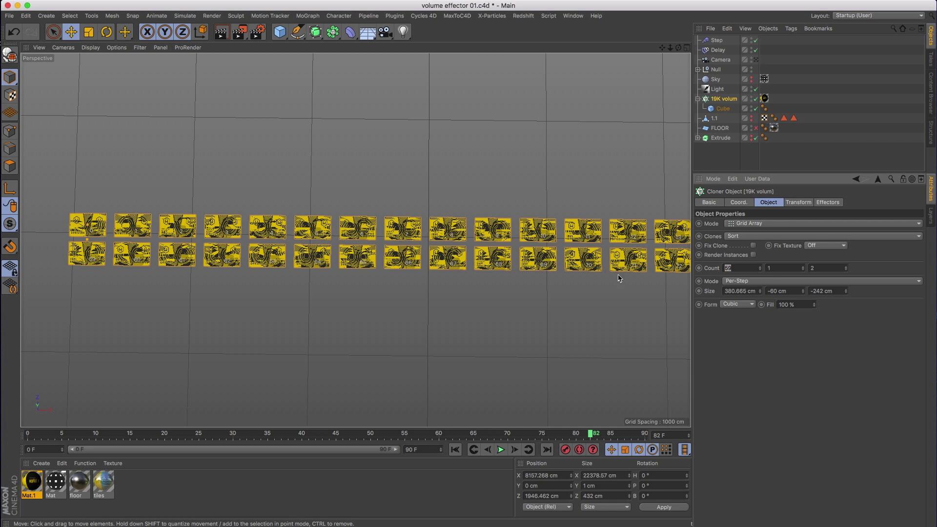
alt+middle_drag(80, 219, 37, 216)
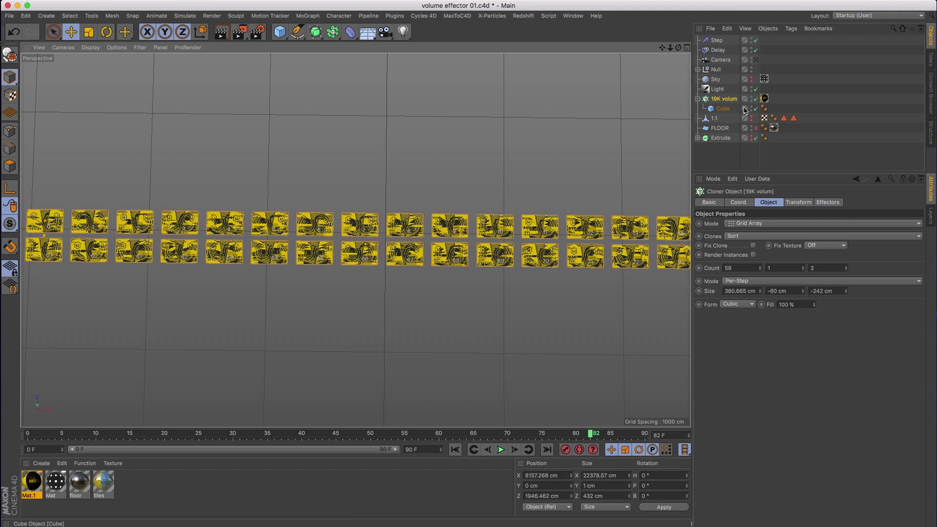
key(super+r)
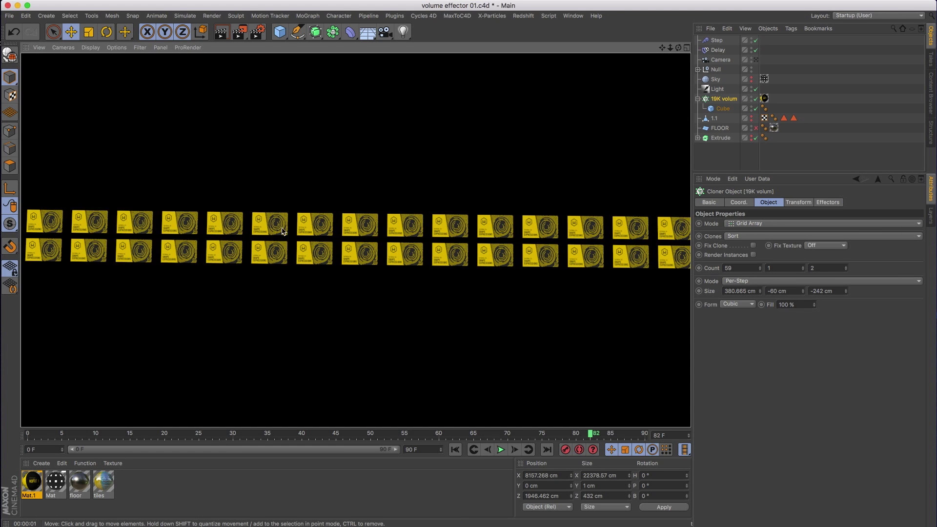
Set the Step effector's Maximum to 200%, region-render the clones, then return to Untitled 6
click(828, 202)
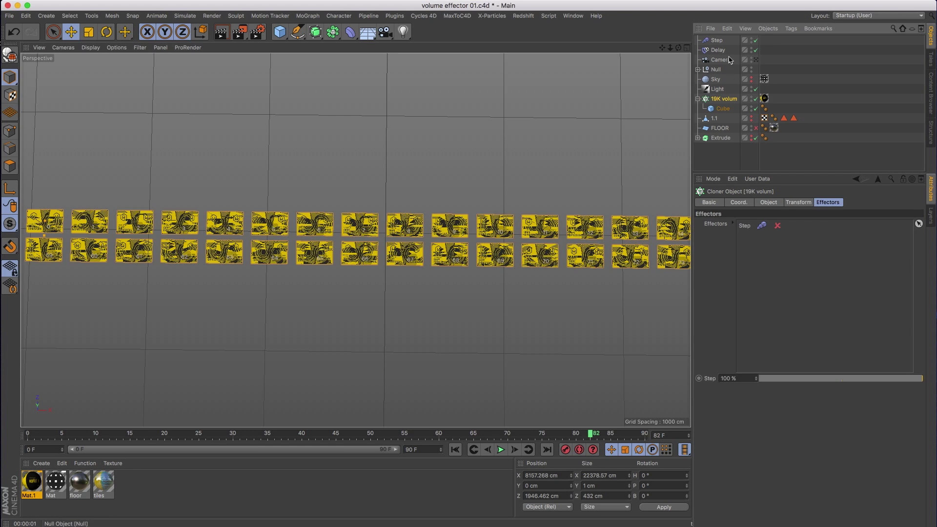
double_click(758, 229)
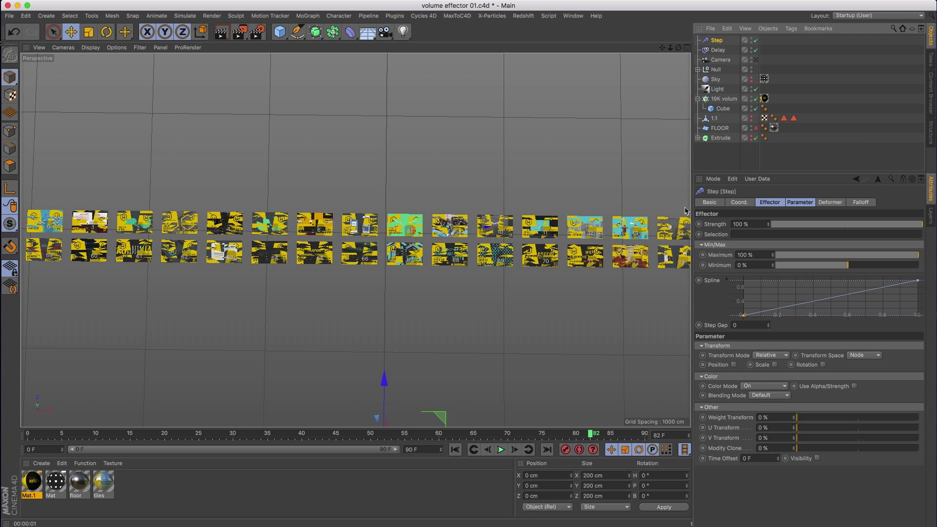
scroll(650, 75, down, 2)
key(alt+r)
drag(58, 171, 649, 300)
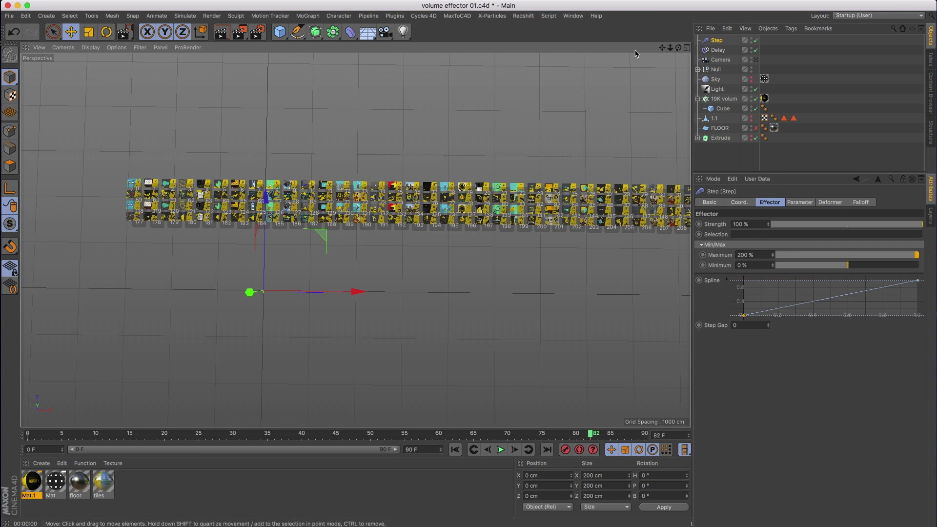
click(573, 16)
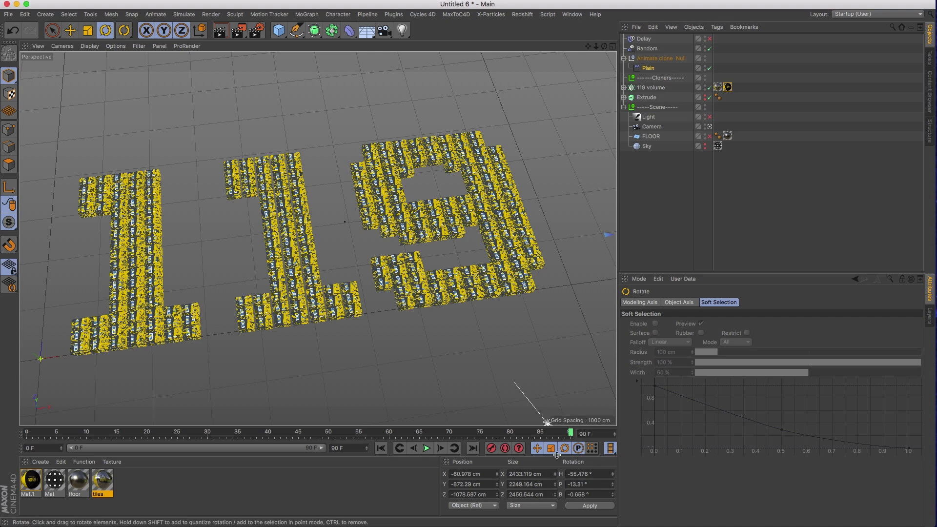
Rewind to around frame 37 and tilt the Plain effector to change the clones' path
click(564, 432)
drag(532, 433, 214, 452)
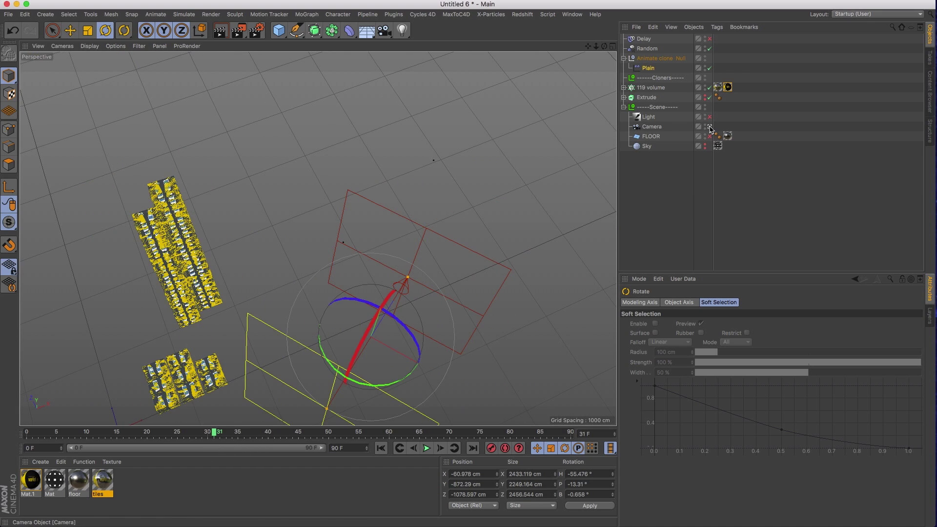
alt+drag(274, 294, 312, 111)
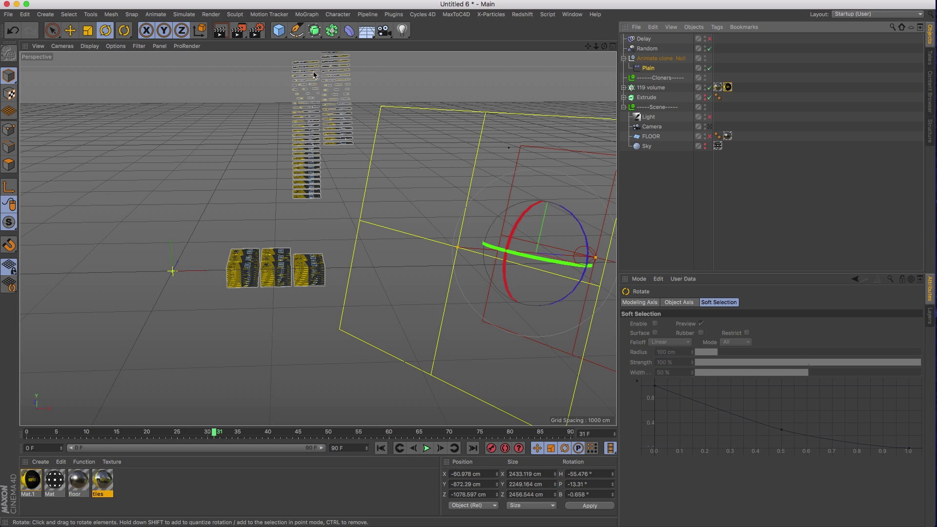
drag(461, 234, 303, 262)
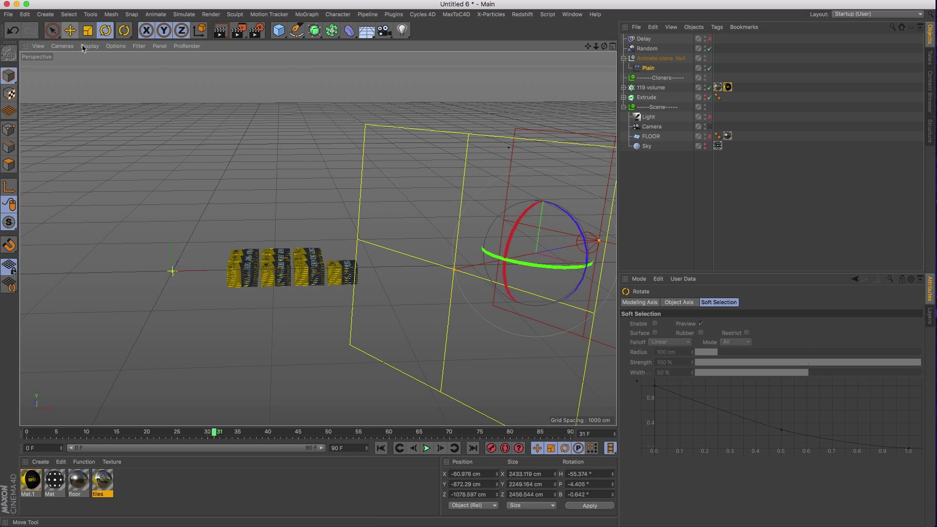
mouse_move(210, 434)
mouse_down()
mouse_move(203, 434)
mouse_move(218, 434)
mouse_up()
Enable the Delay effector under the Animate clone Null and play the animation forward
click(656, 58)
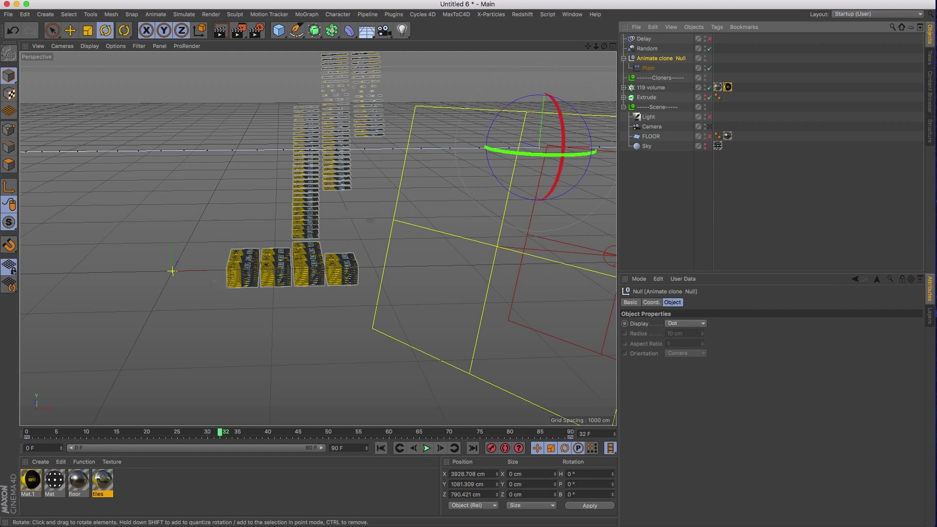
click(648, 68)
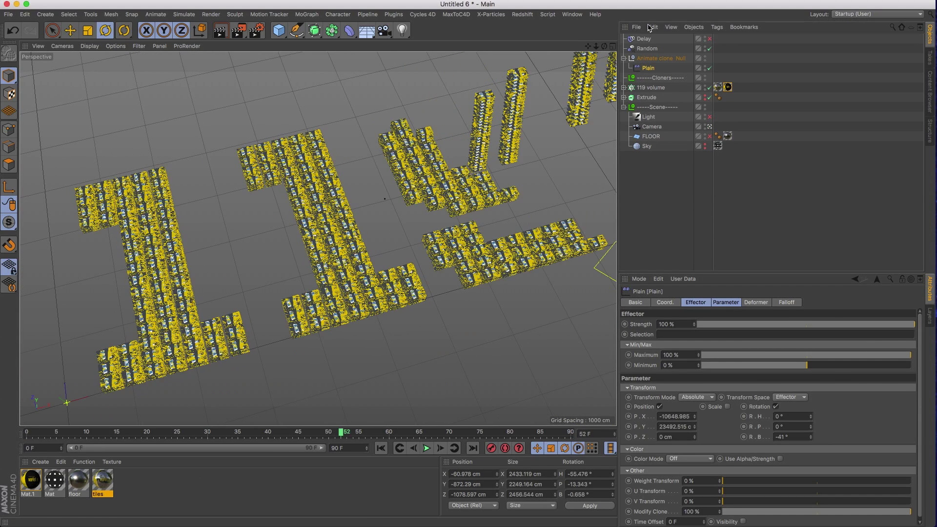
click(645, 38)
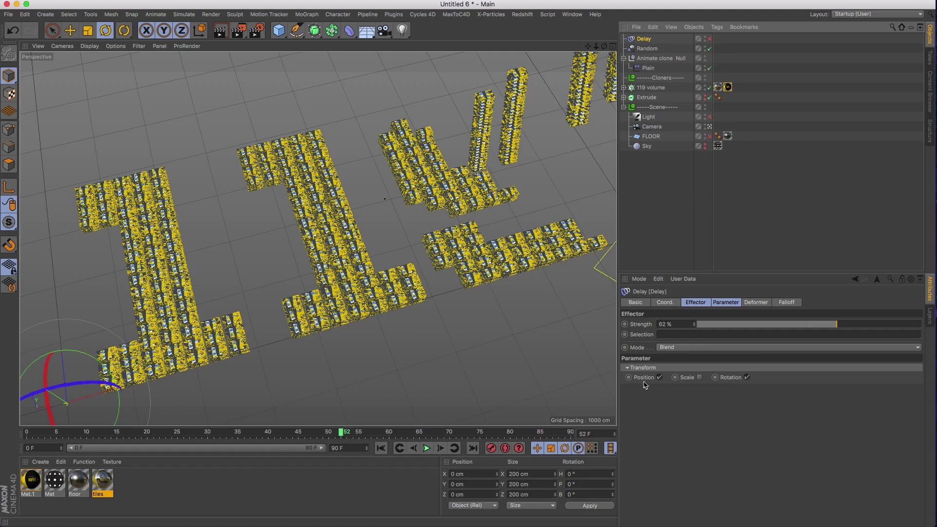
click(427, 448)
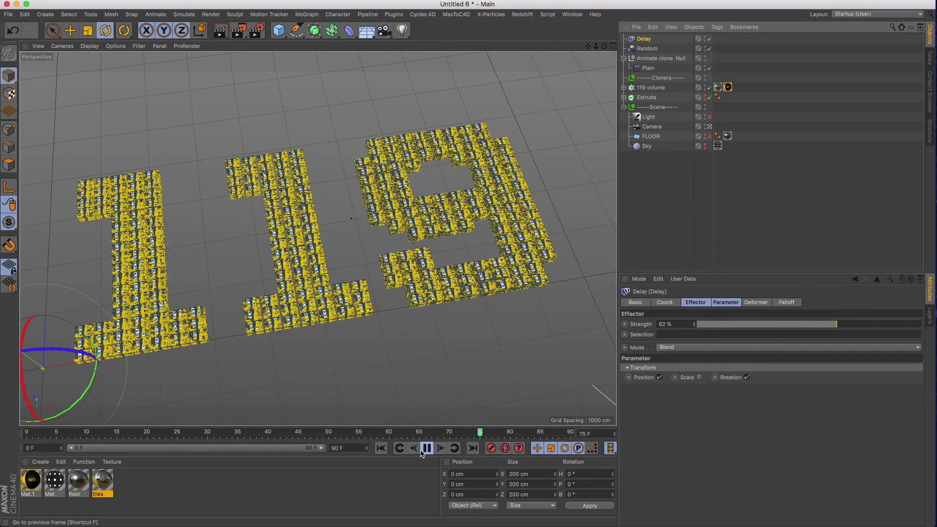
Pause the animation at frame 77, with the textured cubes assembled into 119
click(427, 448)
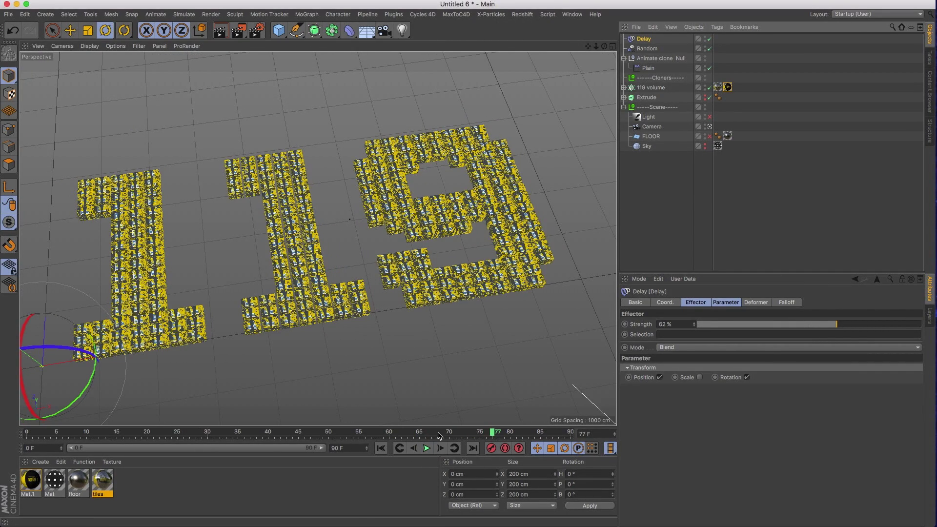